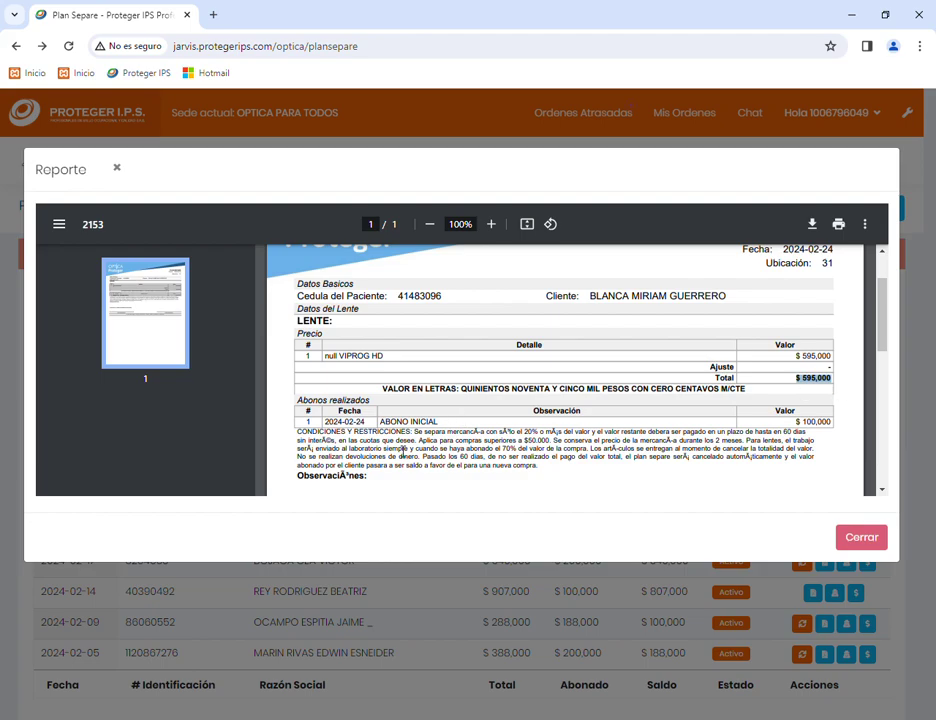
Review the layaway report's initial payment, conditions and signature section, then close it and return to the Plan Separe list
left_click_drag(792, 432, 832, 441)
left_click(832, 441)
scroll(794, 397, "down", 3)
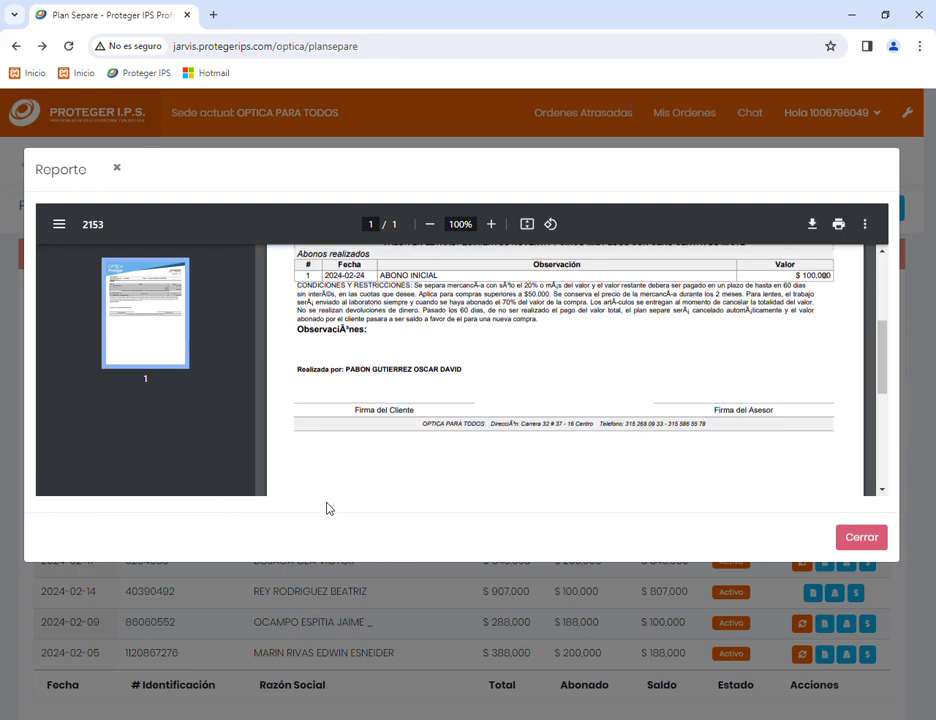
left_click_drag(345, 370, 445, 376)
scroll(879, 473, "up", 3)
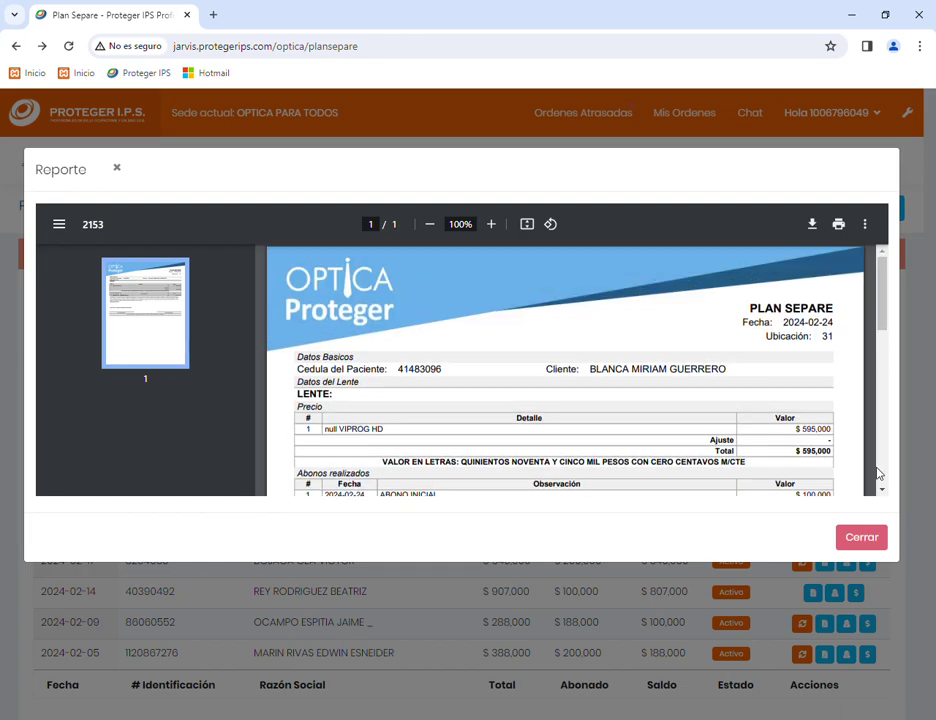
left_click(861, 538)
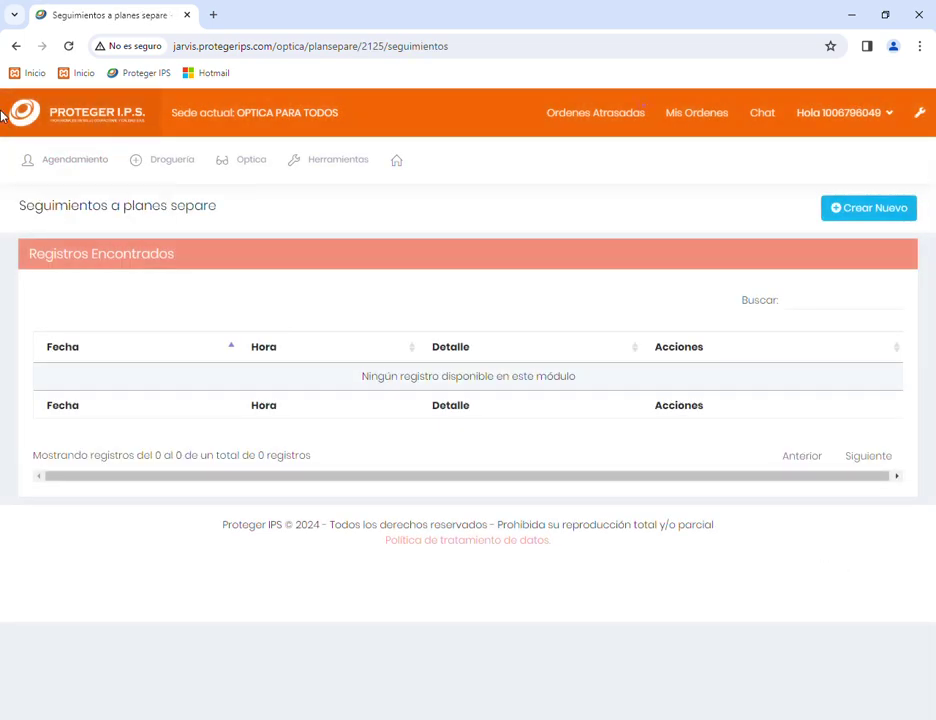
left_click(12, 46)
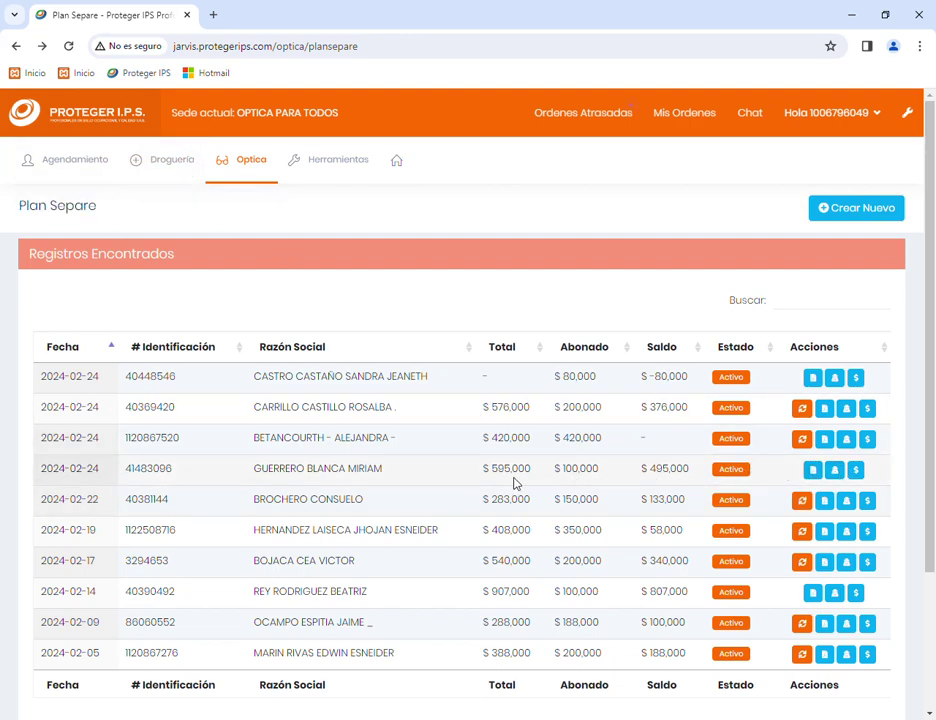
Start a new payment on the $595,000 Plan Separe with payment method TARJETA DEBITO and value 250000
left_click(858, 472)
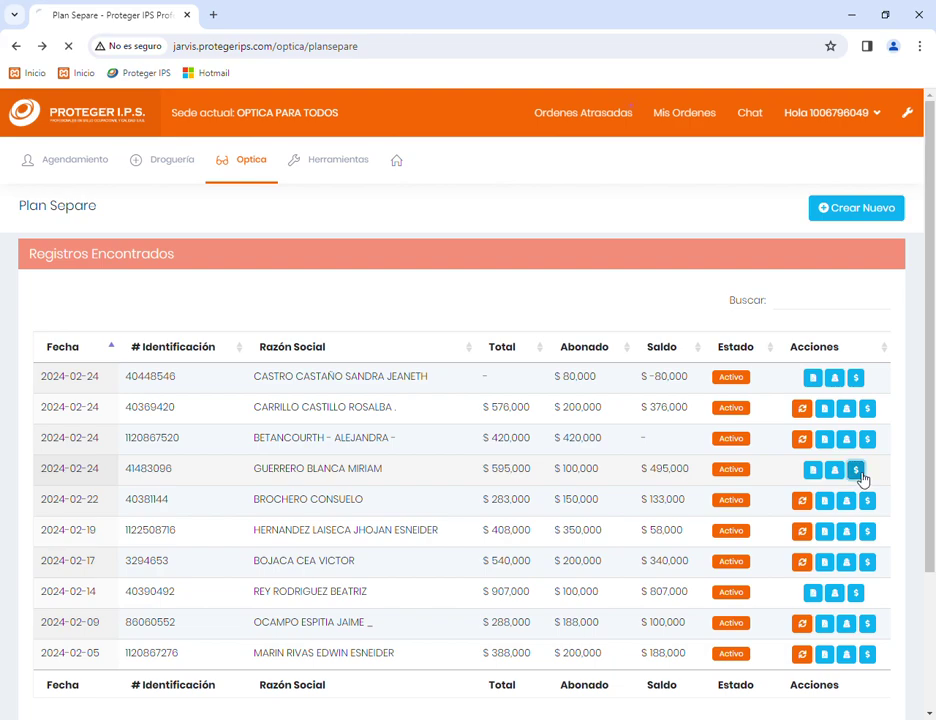
left_click(849, 210)
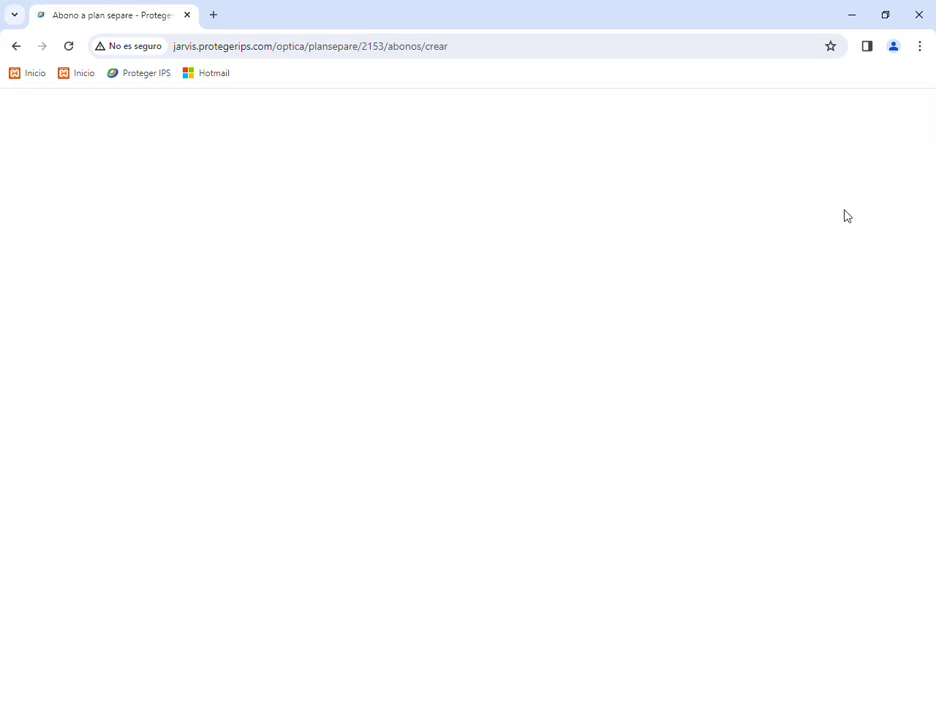
left_click(296, 318)
left_click(281, 368)
left_click(300, 318)
left_click(271, 396)
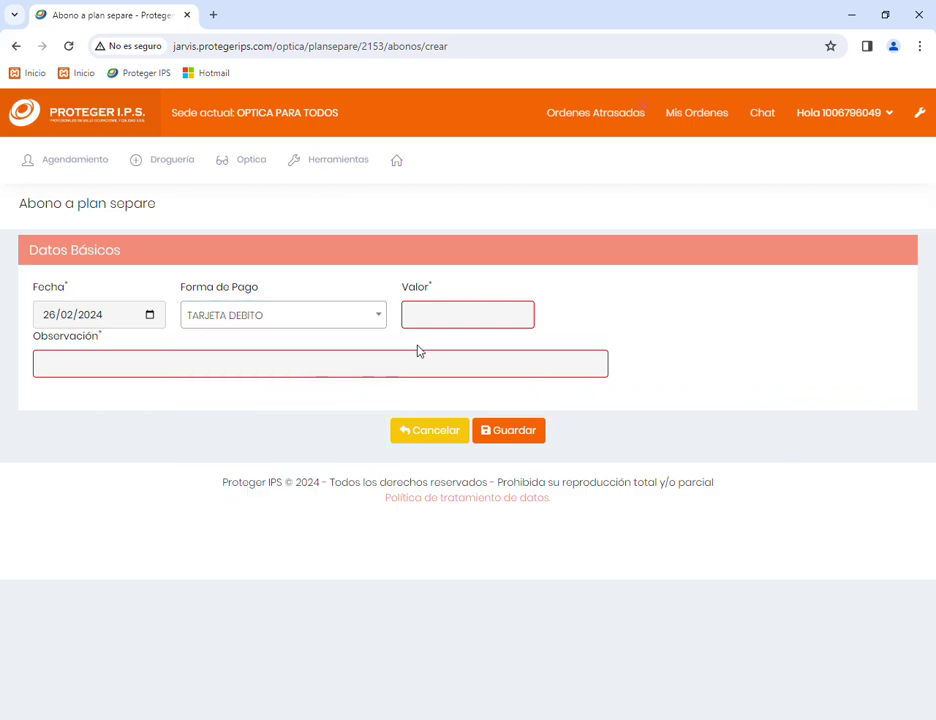
type("250000")
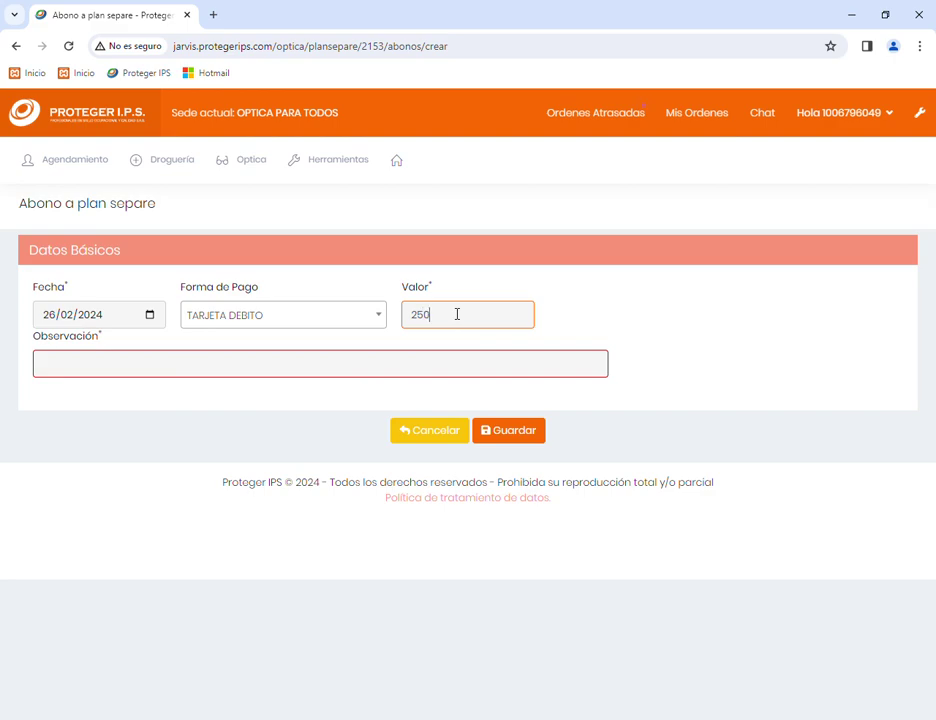
Enter the payment observation "ABONA A EL PLAN SEPARE PARA PODER HACER ORDEN DE TRABAJO" and return to the plan list without saving
left_click(396, 363)
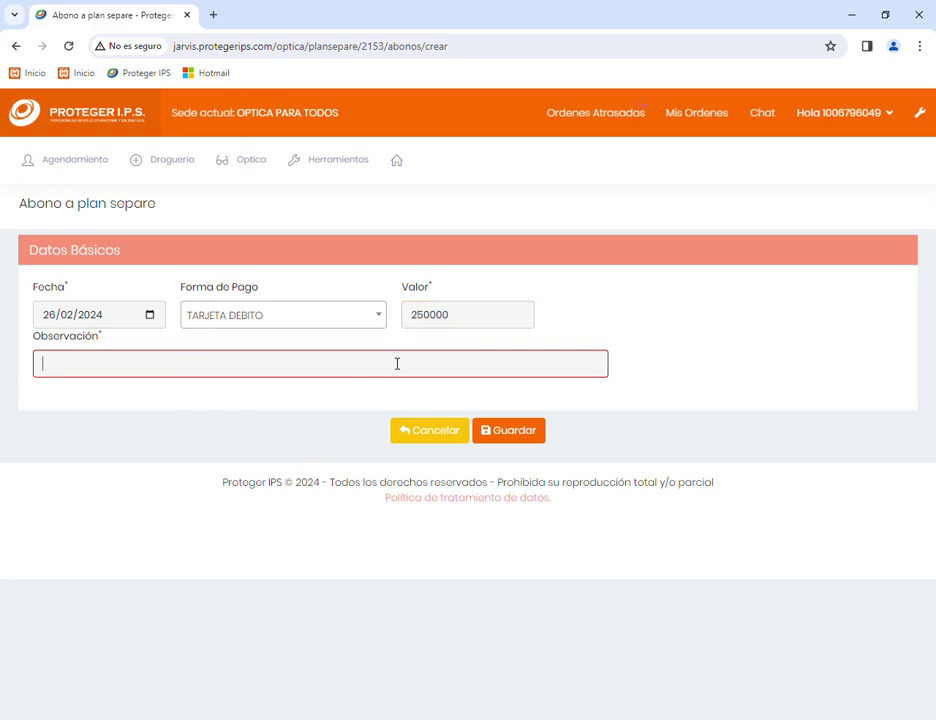
type("ABOAN ")
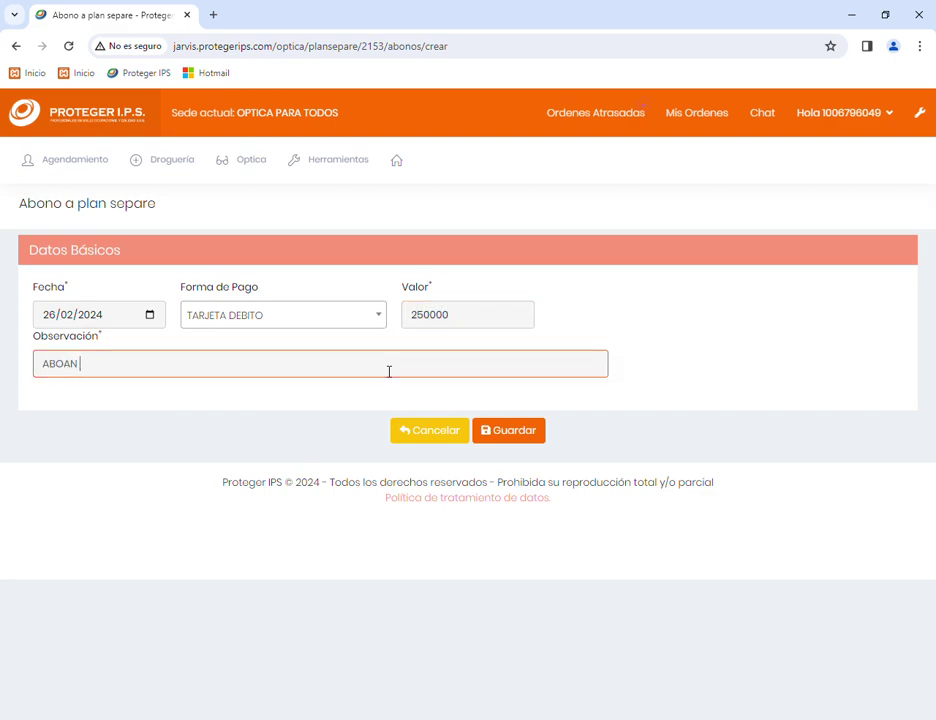
type("A o")
key("BackSpace")
type("P,o")
type("AN SEPo")
type("ARE PARA Po")
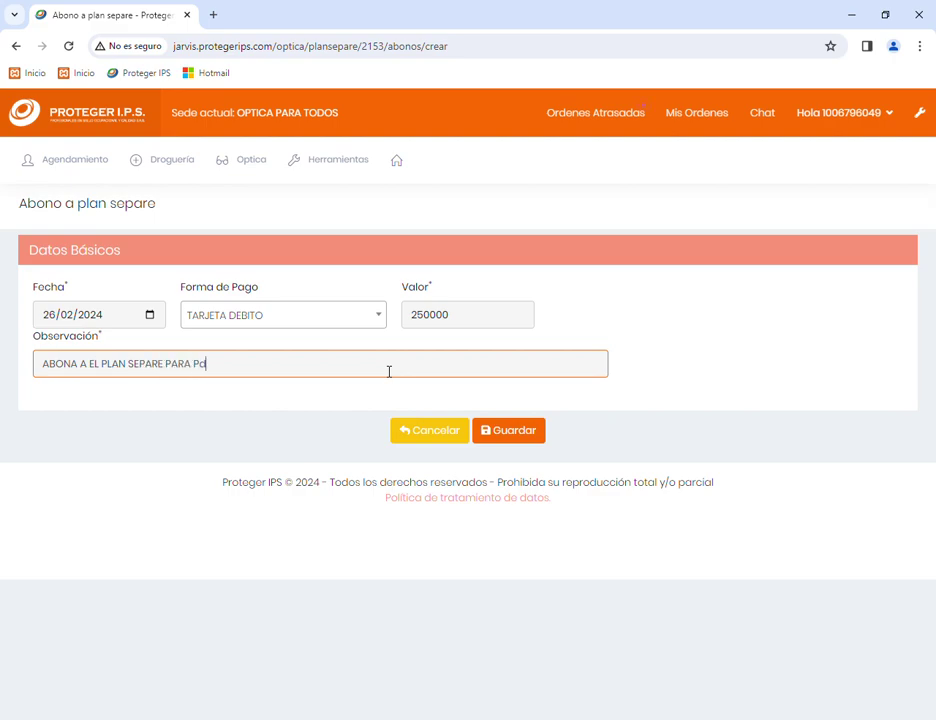
type("DER HACER Od")
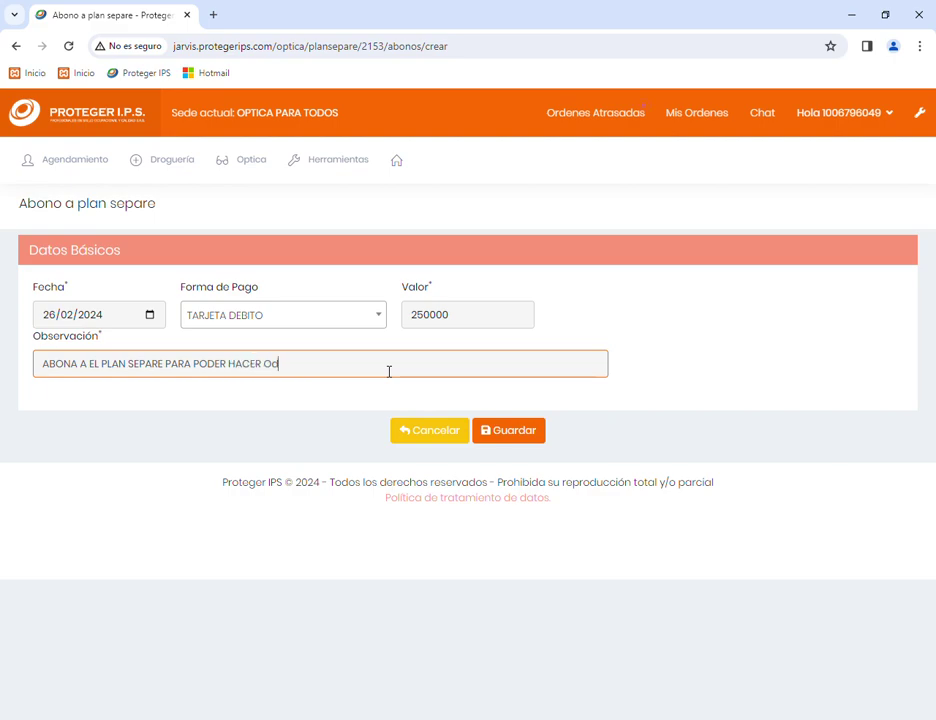
key("BackSpace")
type("RDEN DE Tr")
type("ABAJO")
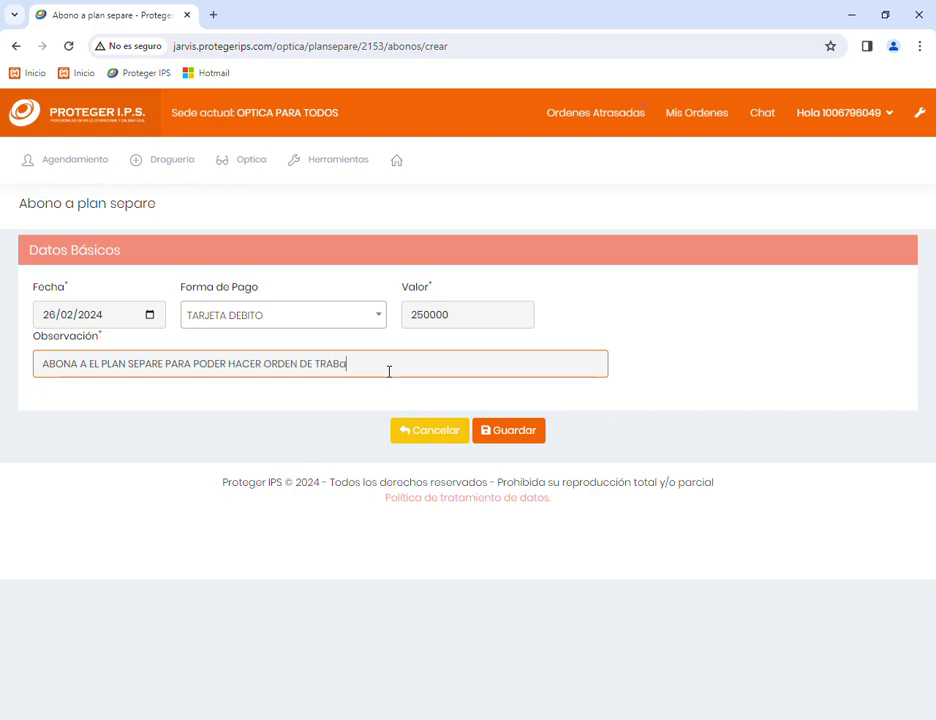
left_click(530, 447)
left_click(15, 46)
left_click(14, 47)
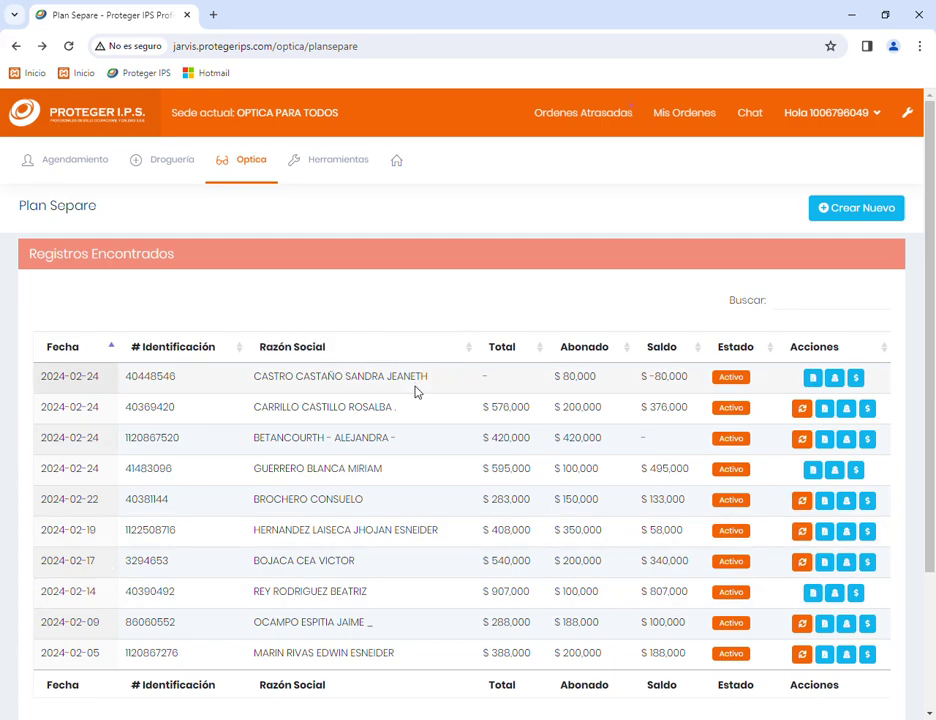
Create a work order from the $420,000 plan with contact medium Recomendación and the order 2024-02-24 - OPTICA PARA TODOS
left_click(802, 439)
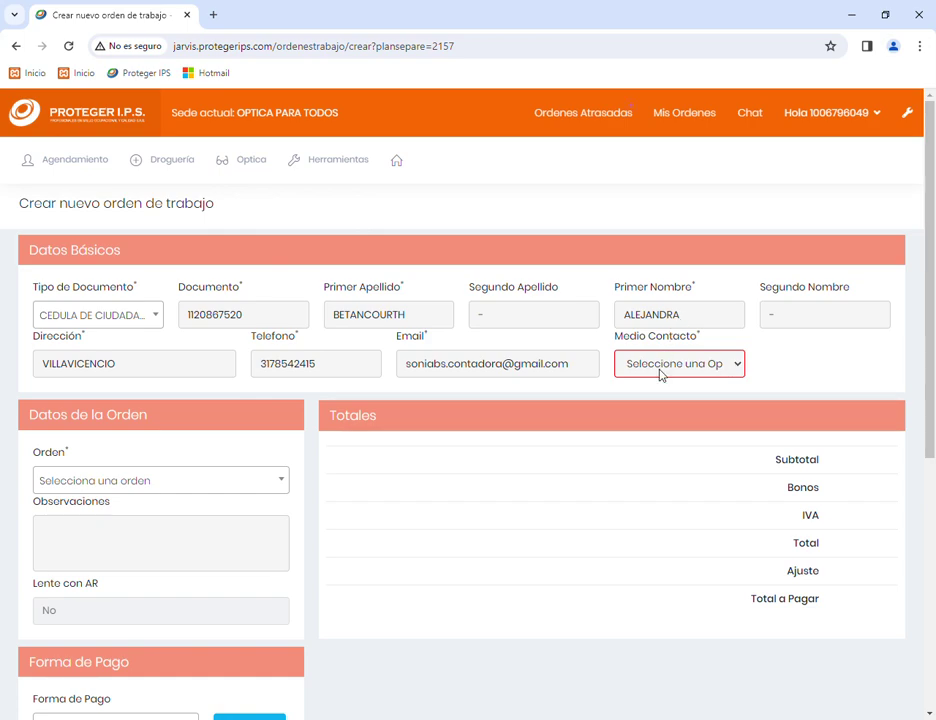
left_click(670, 462)
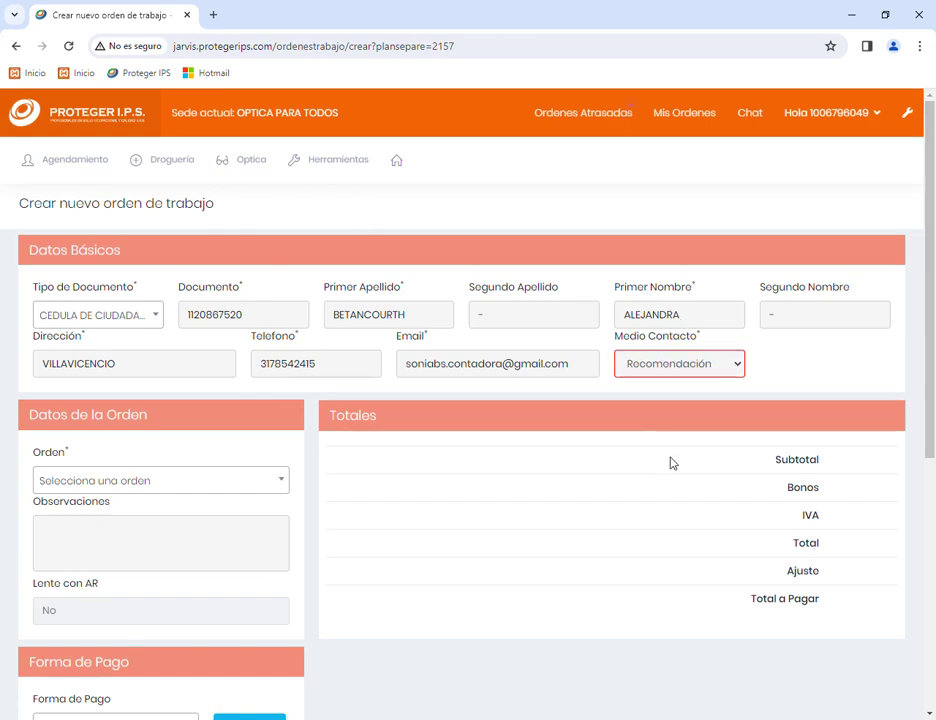
scroll(579, 453, "down", 2)
left_click(153, 289)
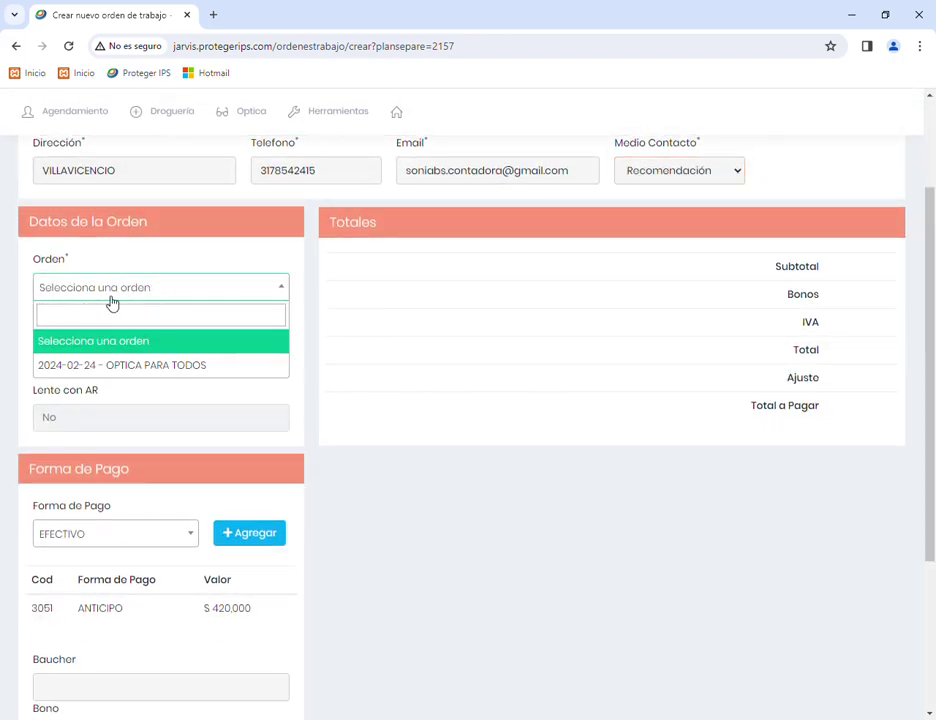
left_click(139, 371)
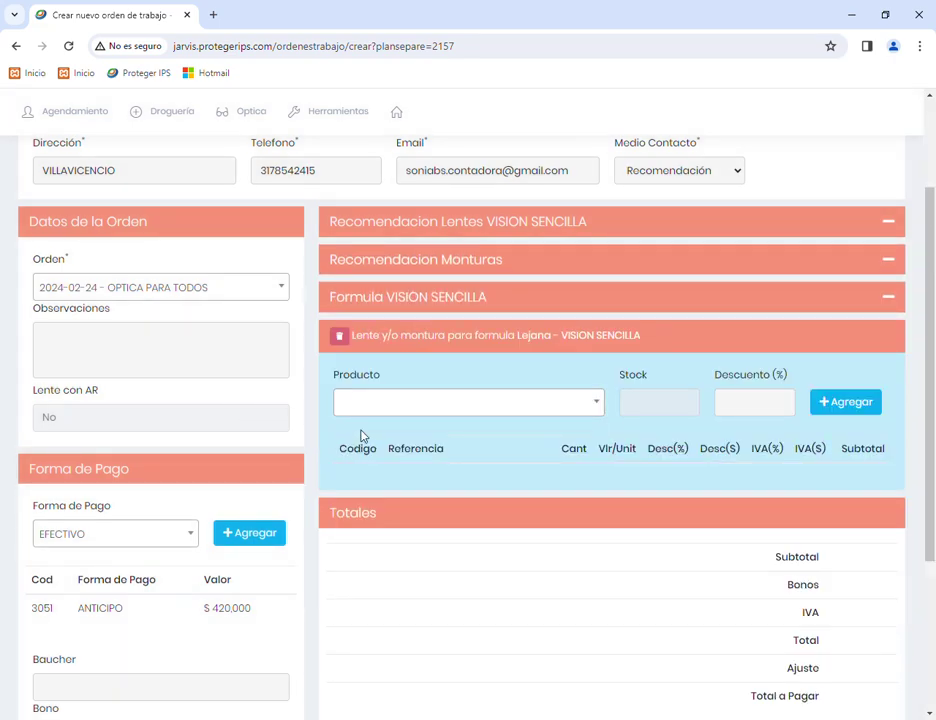
left_click(395, 406)
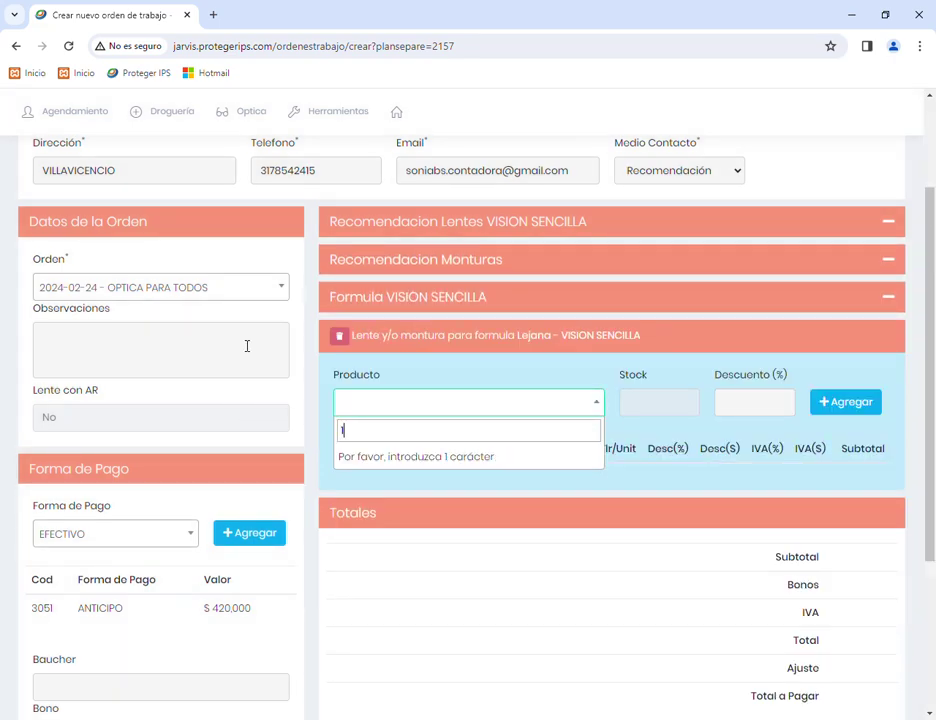
type("1405")
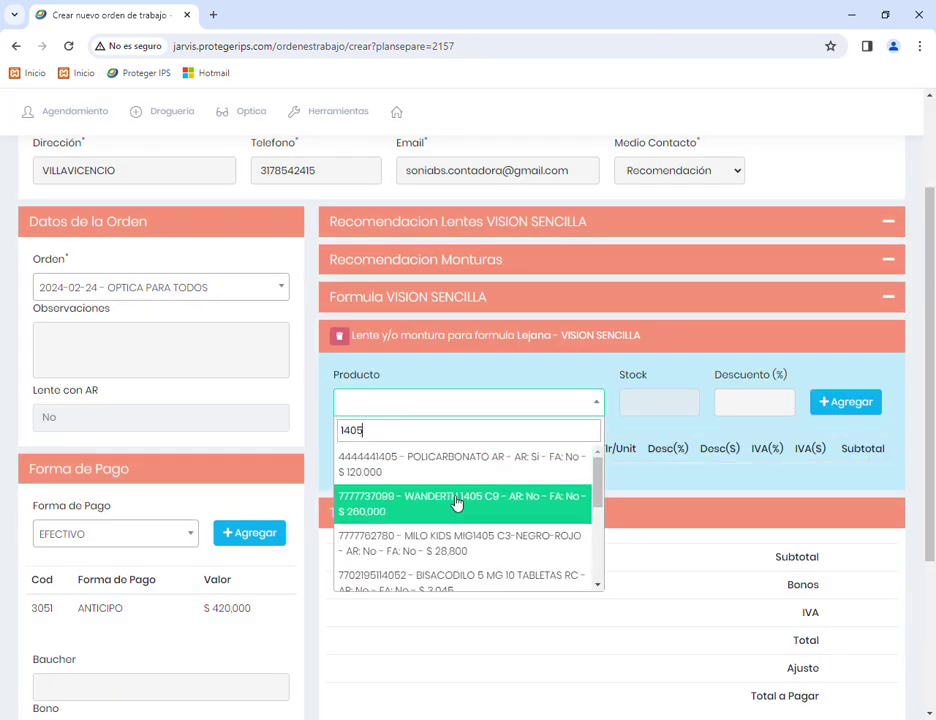
scroll(484, 540, "down", 2)
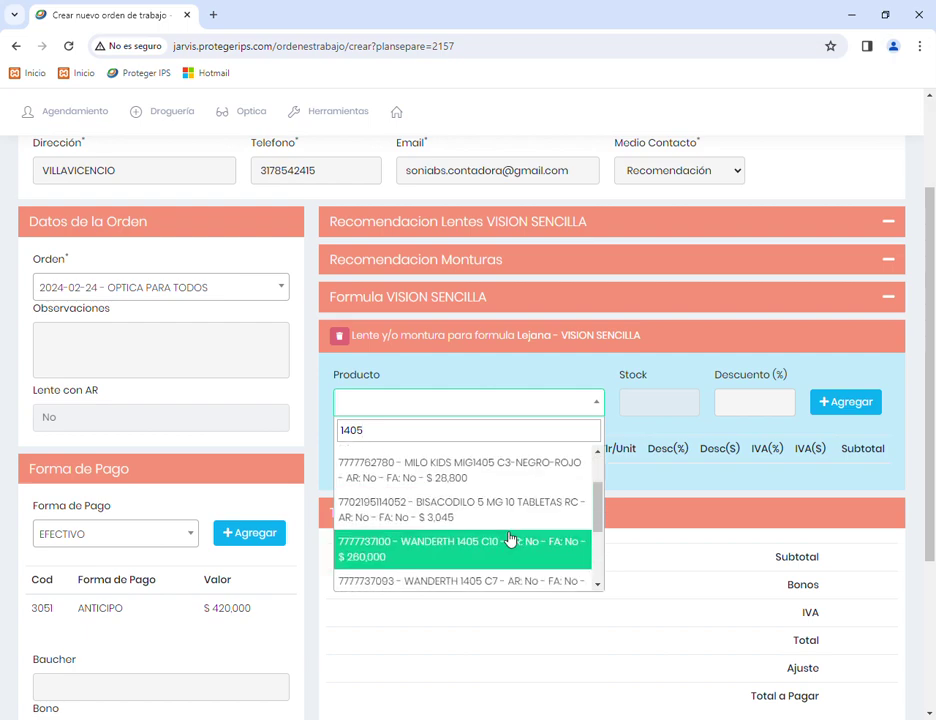
scroll(490, 545, "up", 2)
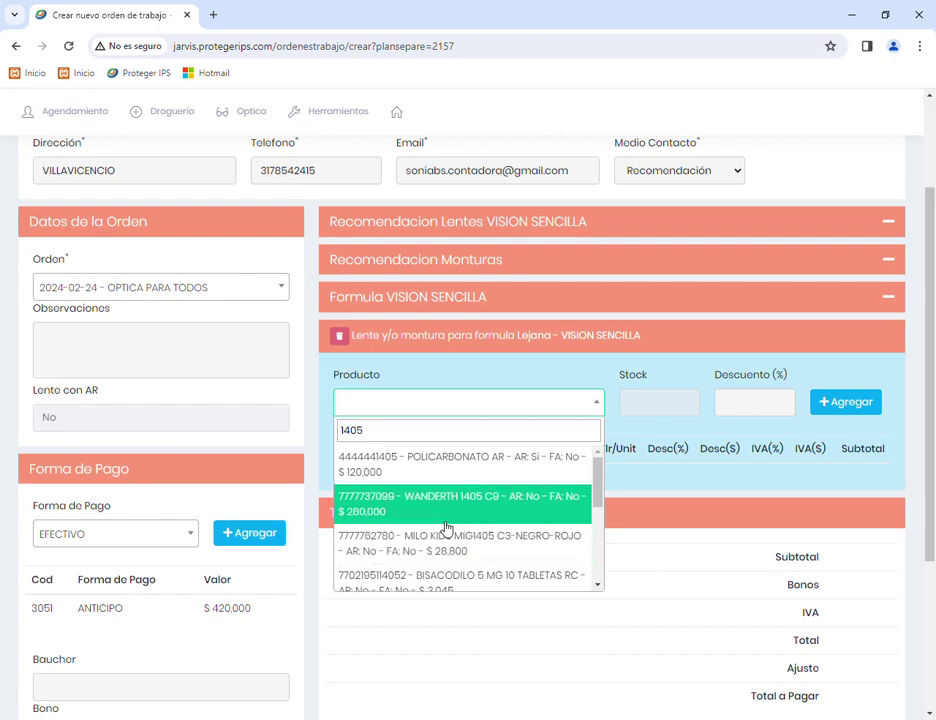
scroll(479, 530, "down", 4)
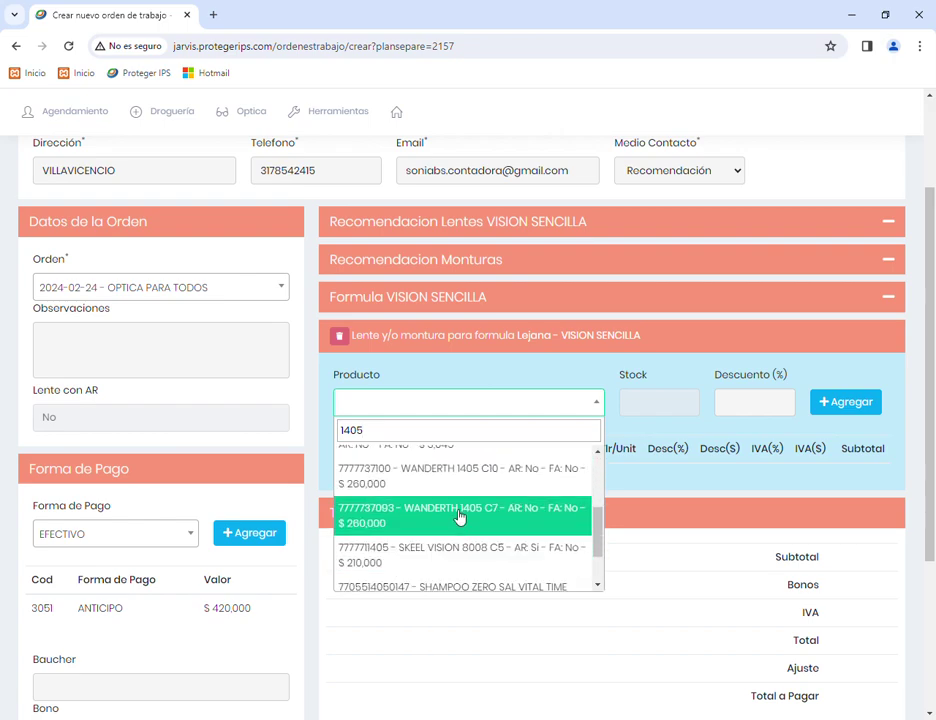
scroll(458, 514, "up", 2)
scroll(450, 520, "down", 4)
type("4")
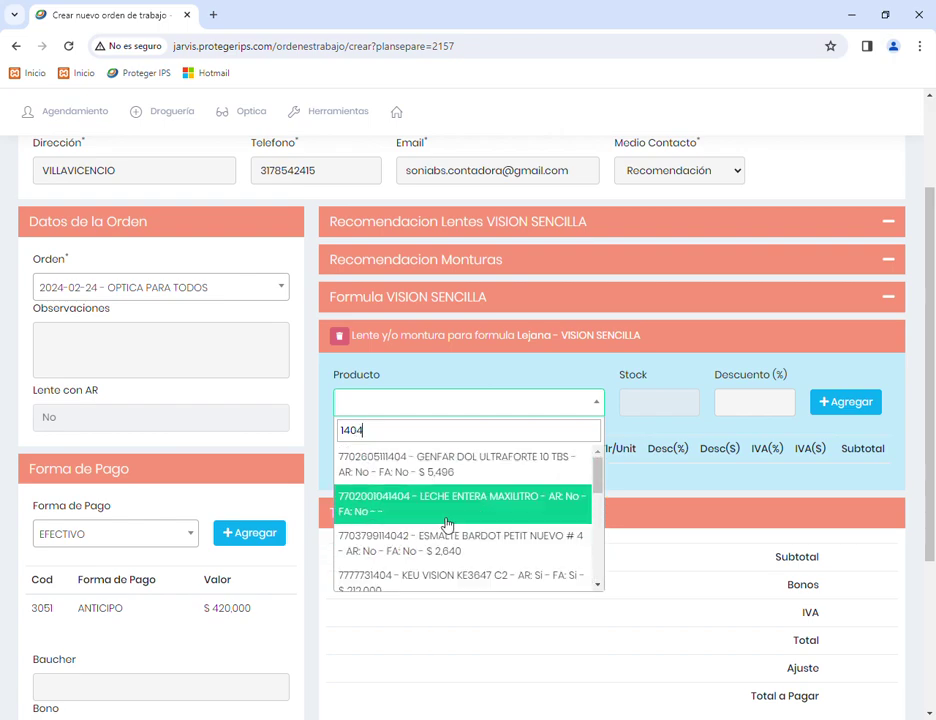
scroll(440, 550, "down", 2)
left_click(453, 554)
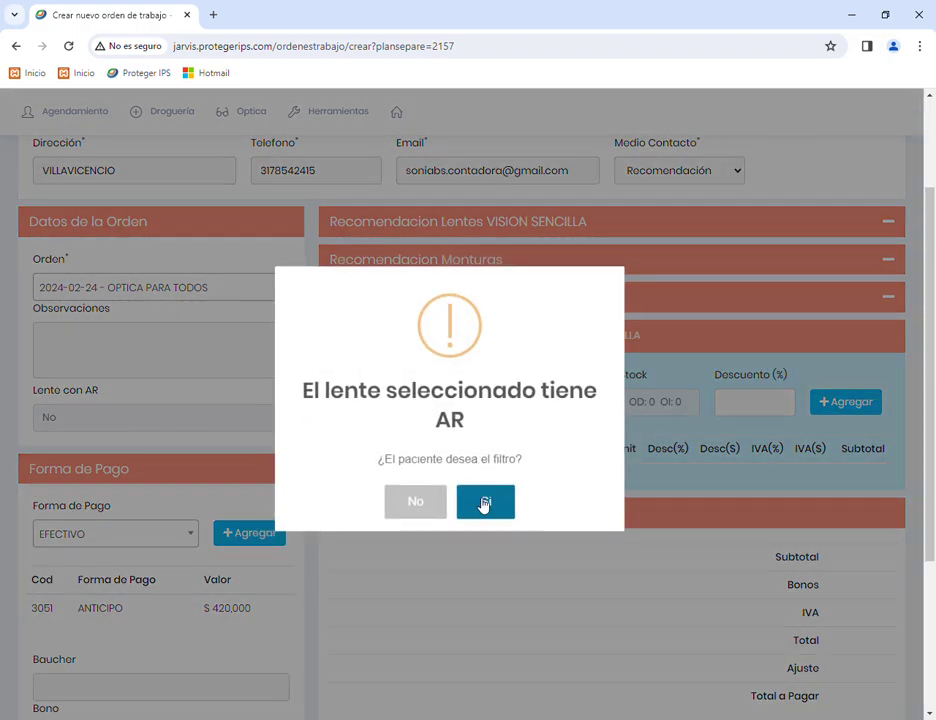
left_click(481, 502)
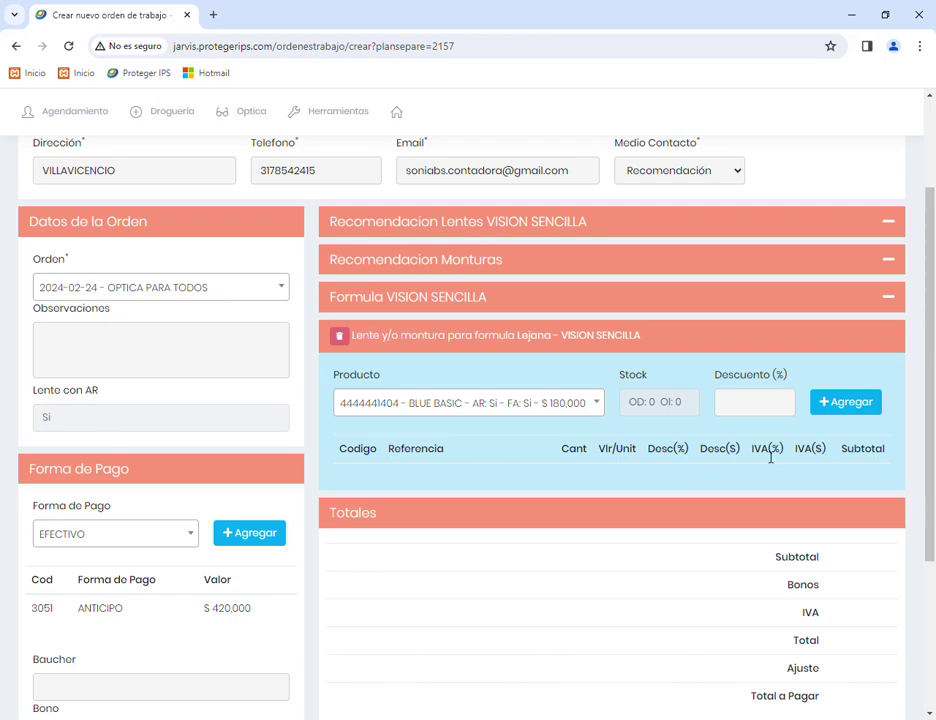
left_click(869, 402)
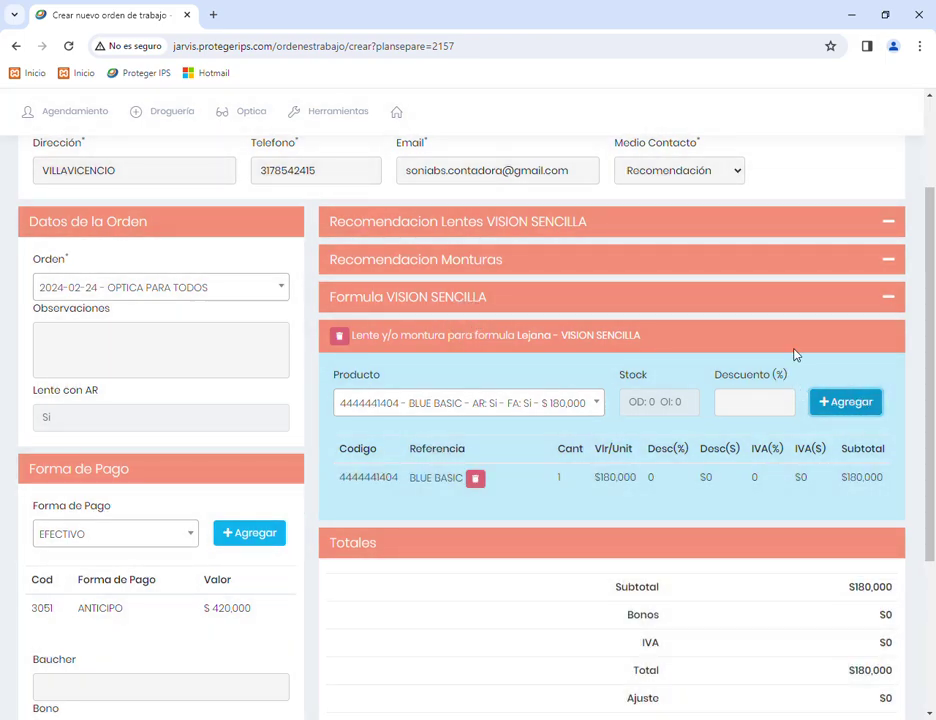
Expand the frame recommendations and set the frame's type to the "Ranura…" option, with Pasta as its material
left_click(892, 265)
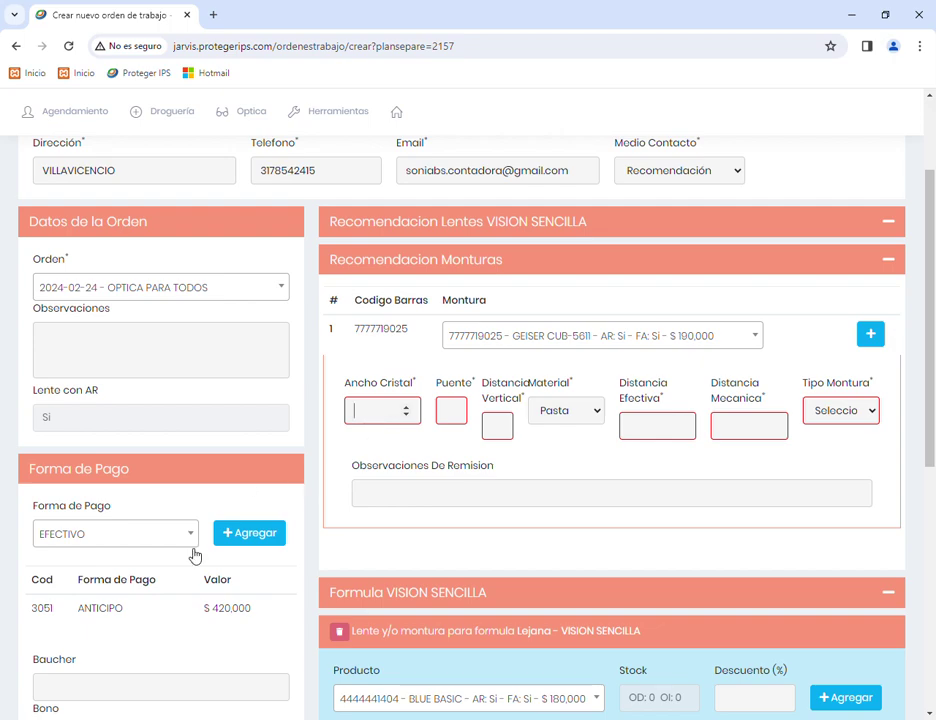
left_click(590, 411)
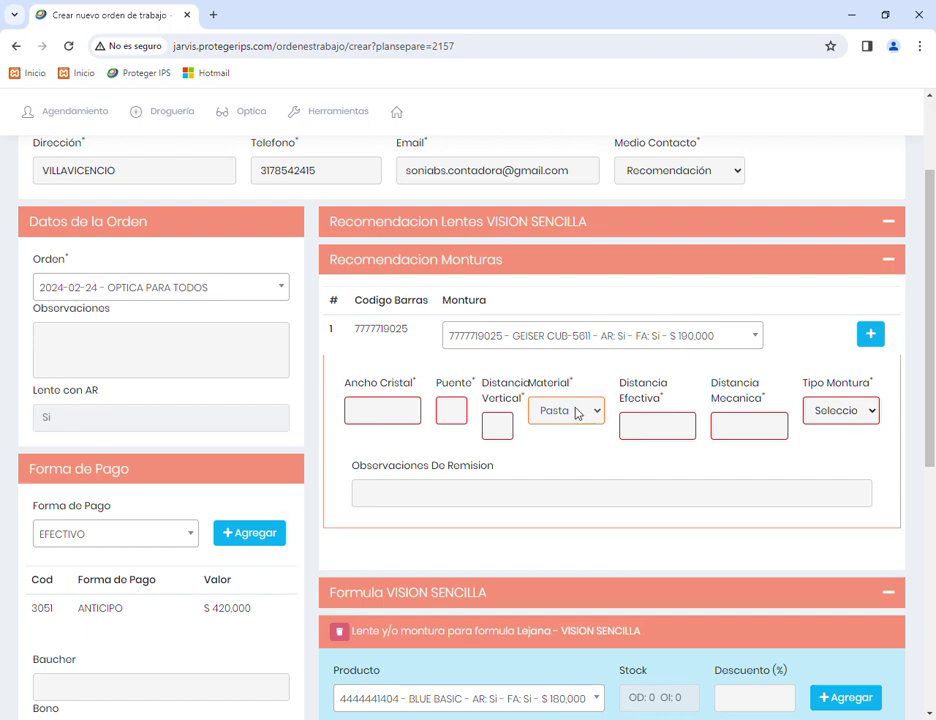
left_click(664, 428)
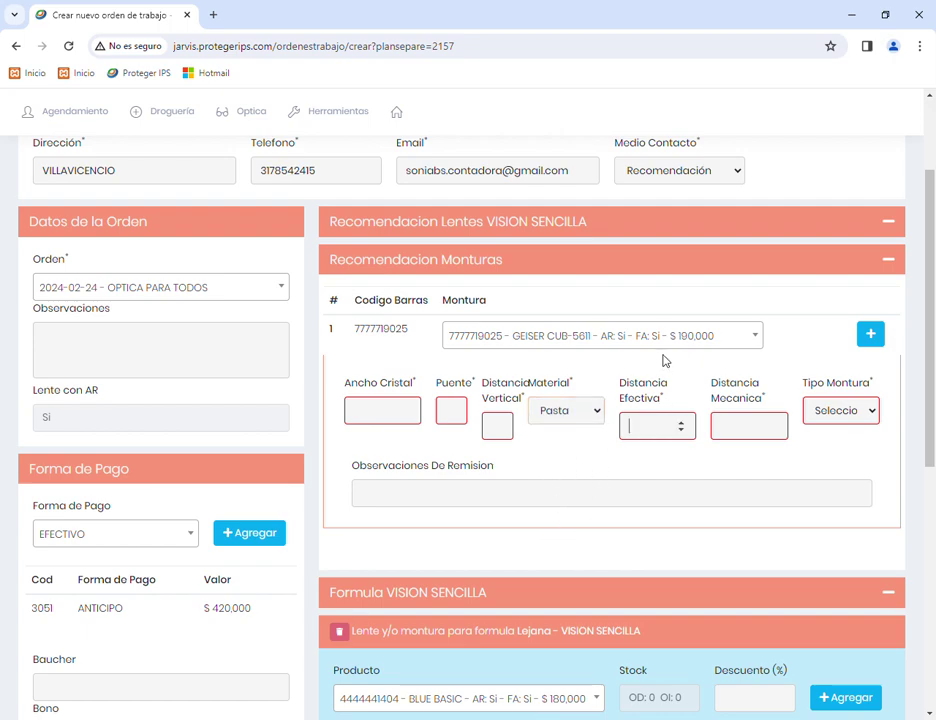
left_click(846, 416)
key("r")
Enter "lente en material con filtro ar y filtro azul" as the frame's remission observations
left_click(744, 503)
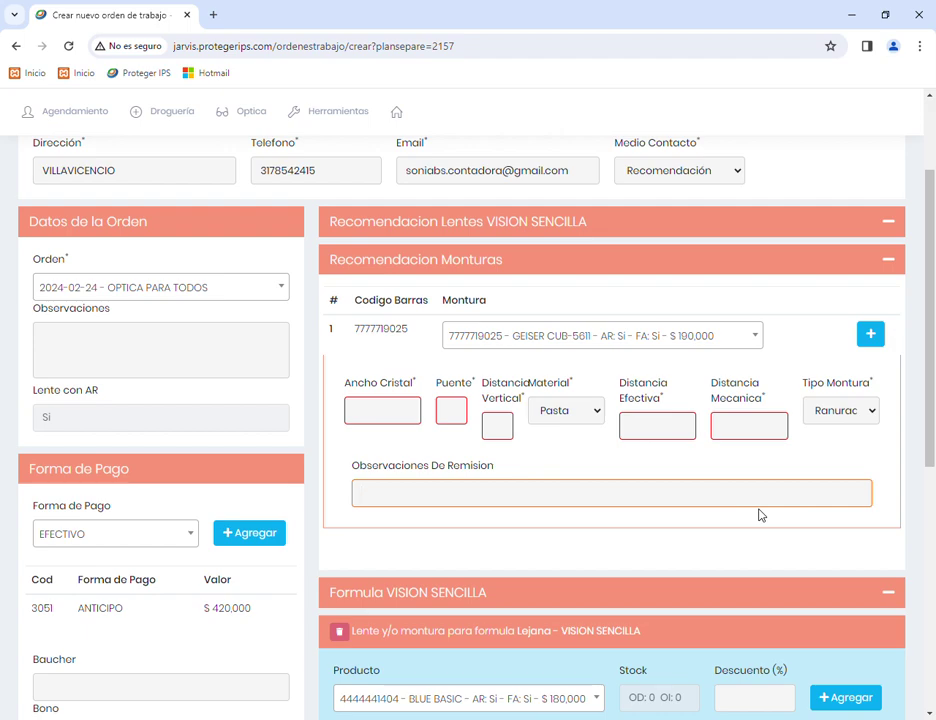
type("os")
type("lento en mo")
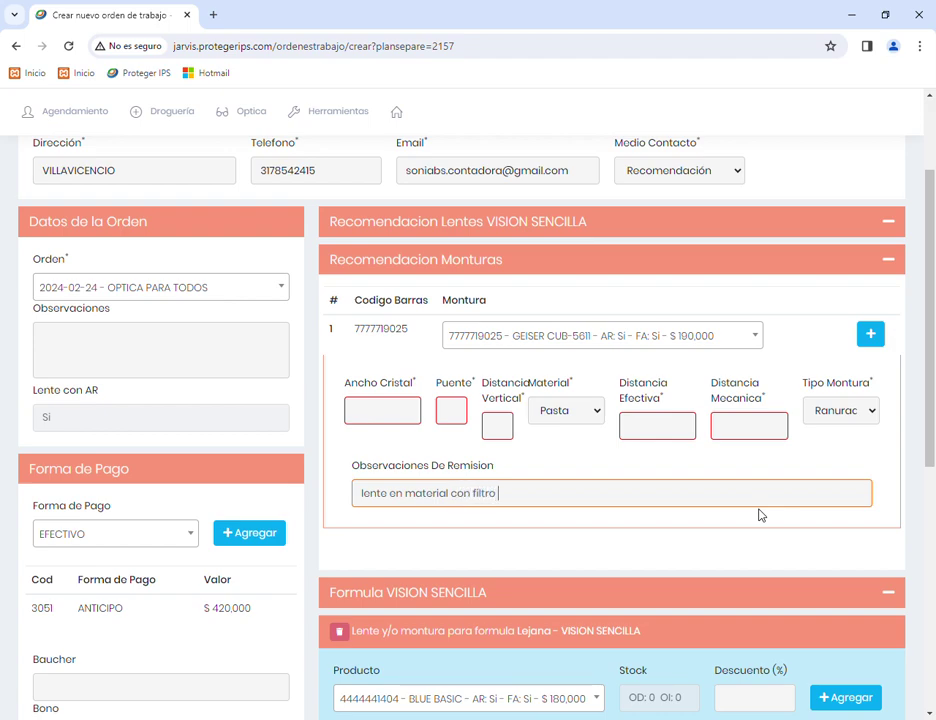
type("y filtro azul")
left_click(589, 455)
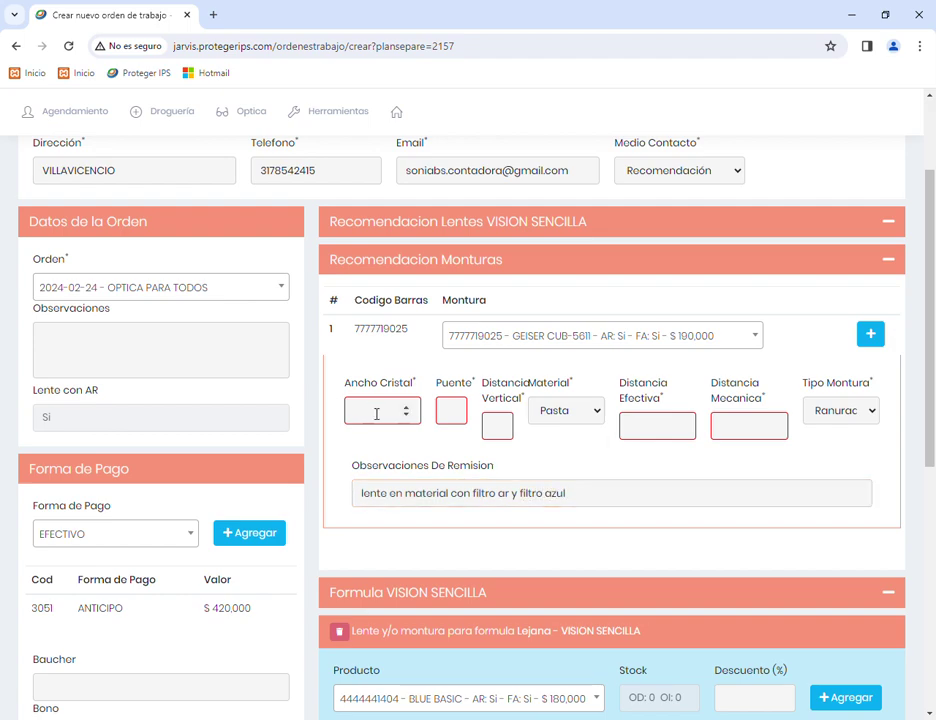
Fill in the frame measurements: crystal width 54, bridge, vertical distance, effective distance 65 and mechanical distance 71
type("54")
key("Tab")
key("Tab")
key("Tab")
key("Tab")
type("65")
key("Tab")
type("5")
key("BackSpace")
type("71")
left_click(662, 464)
scroll(383, 377, "down", 2)
scroll(383, 377, "up", 2)
left_click(104, 341)
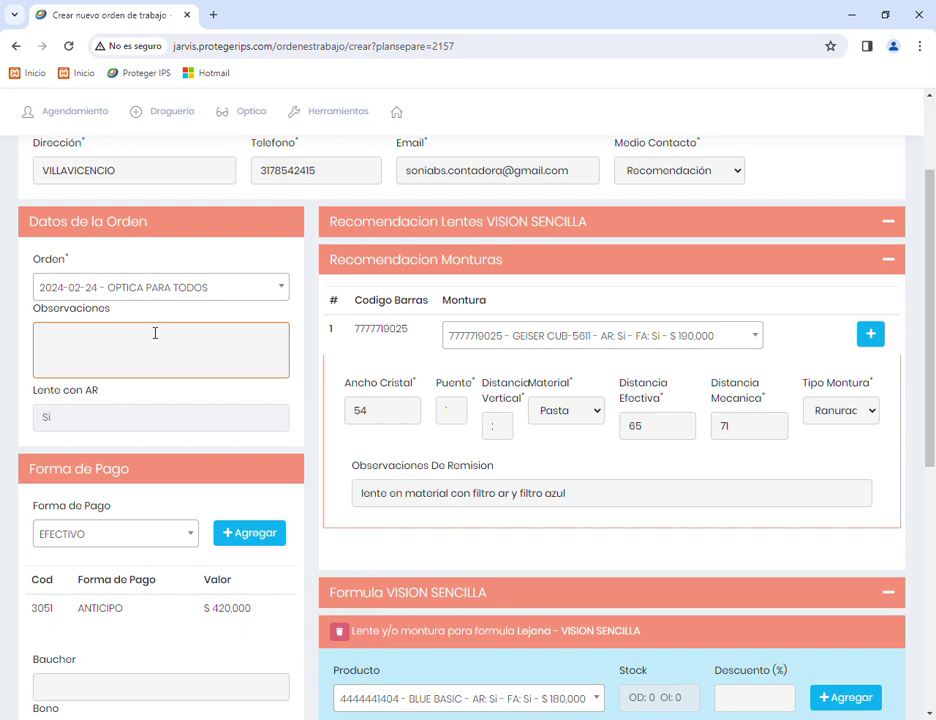
type("toa")
key("BackSpace")
type("tal de la orden: 850.000 ")
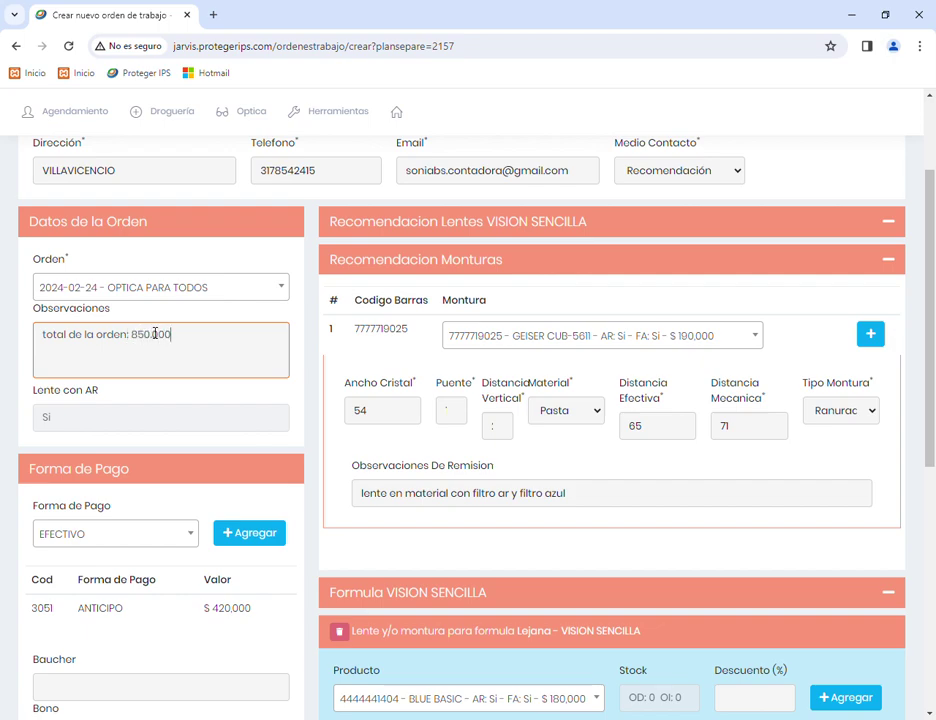
type("paciente ingresa con montura o")
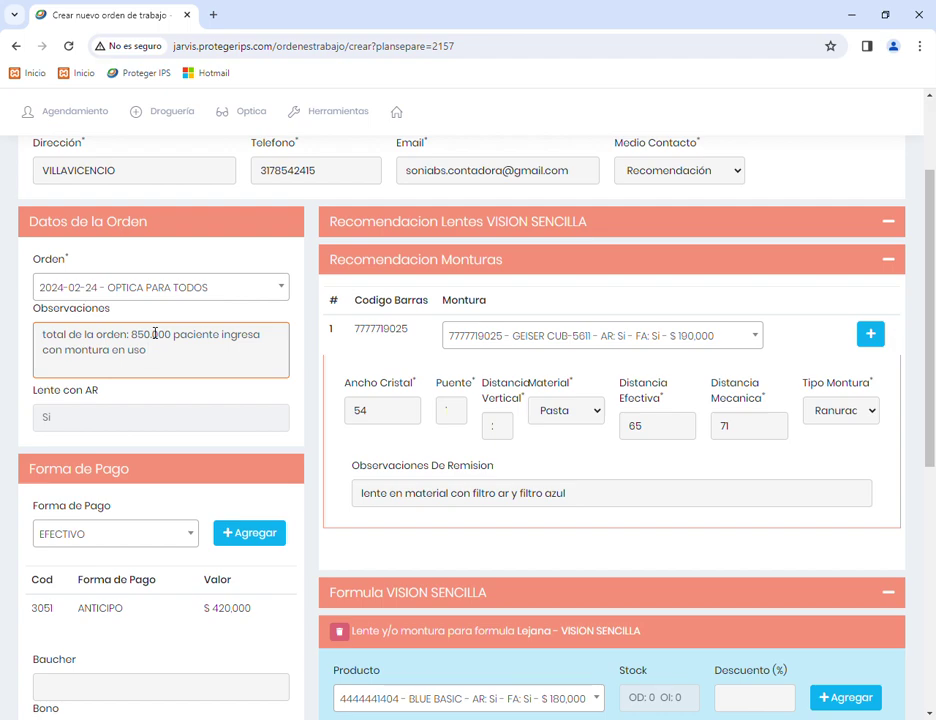
triple_click(130, 346)
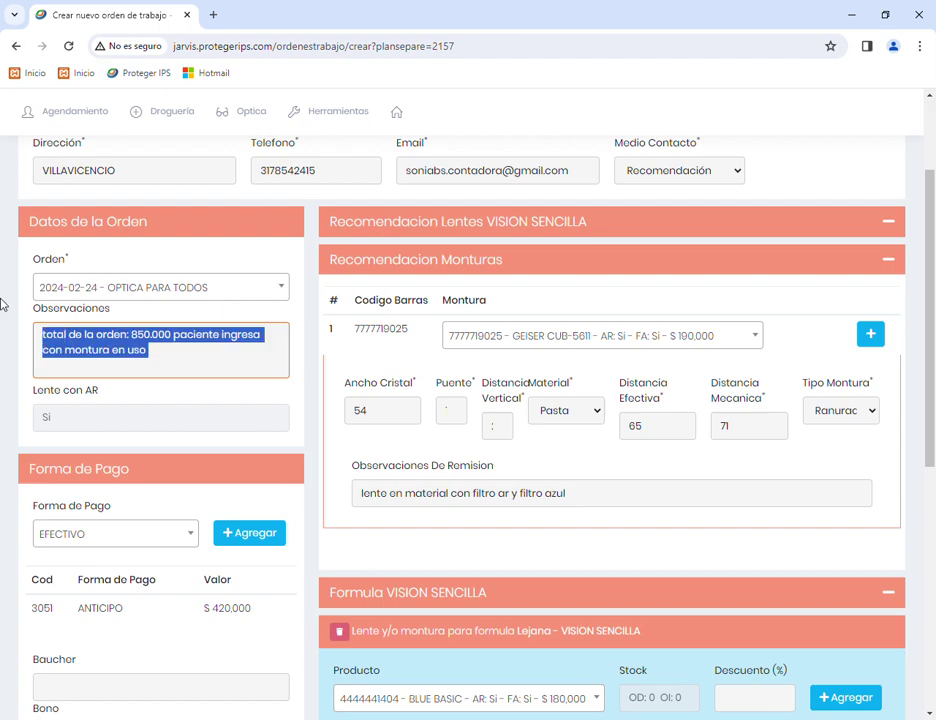
key("BackSpace")
Append "montura" to the end of the frame's remission observations
left_click(599, 500)
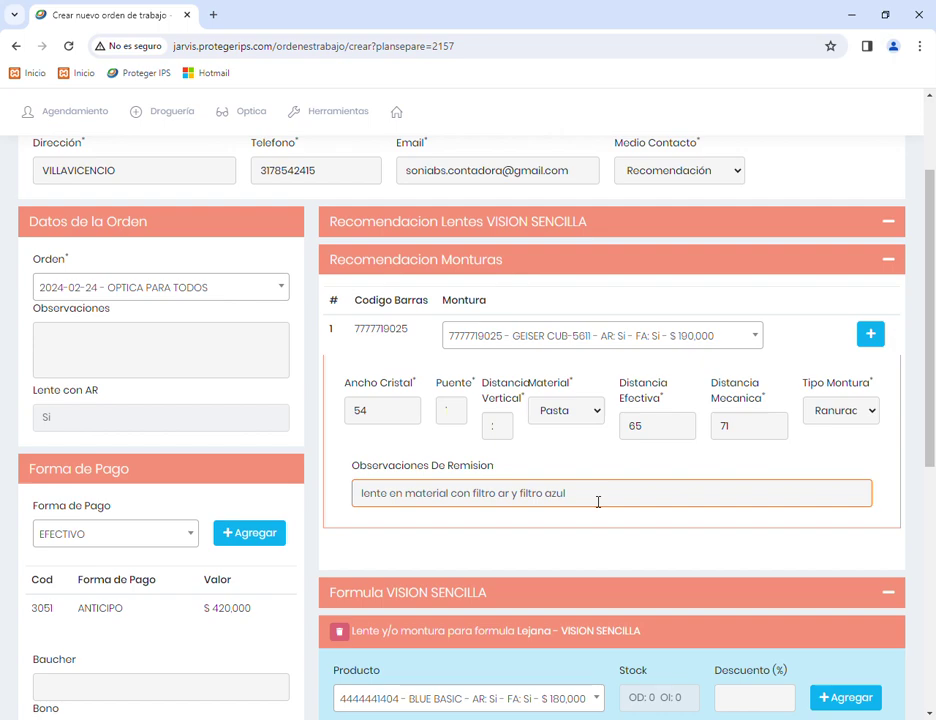
type("ontura")
left_click(629, 542)
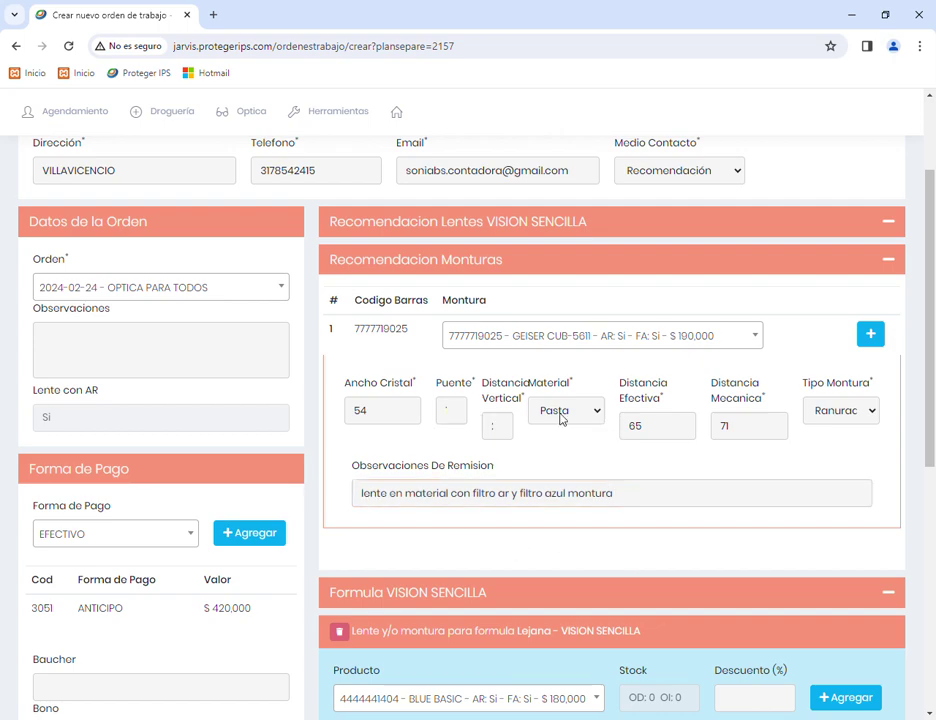
Review the registered advance and the available payment methods, keeping EFECTIVO, and save the work order
scroll(192, 505, "down", 2)
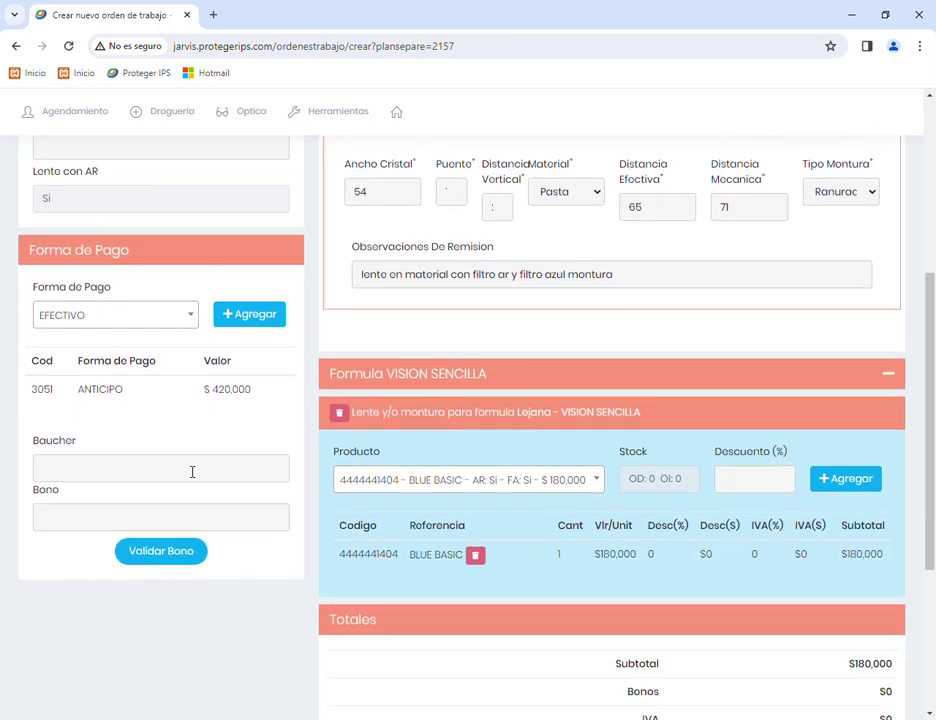
left_click_drag(204, 390, 257, 405)
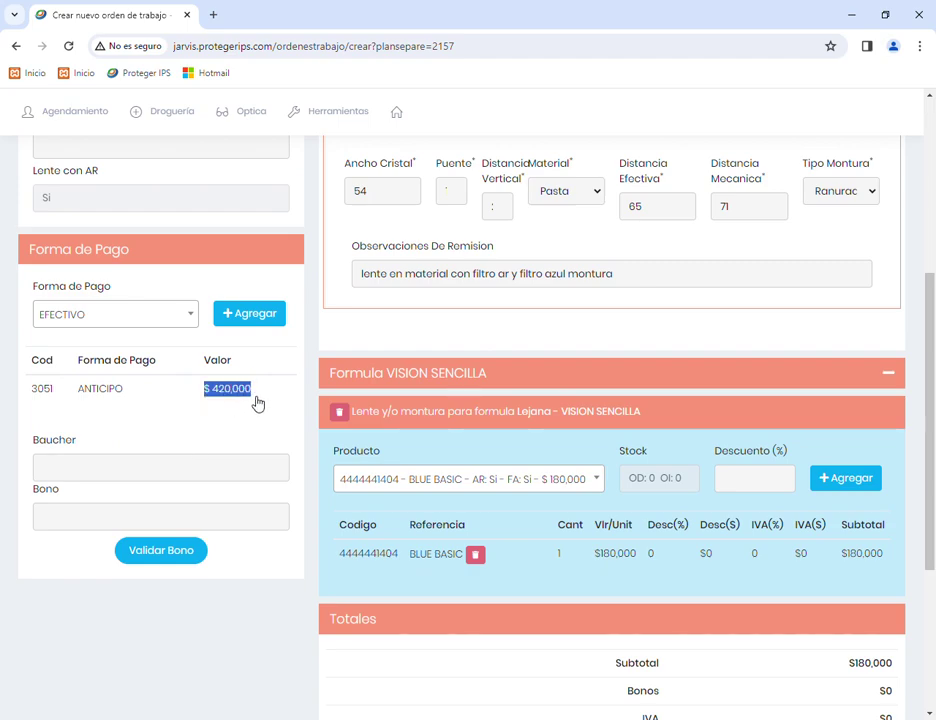
left_click(182, 296)
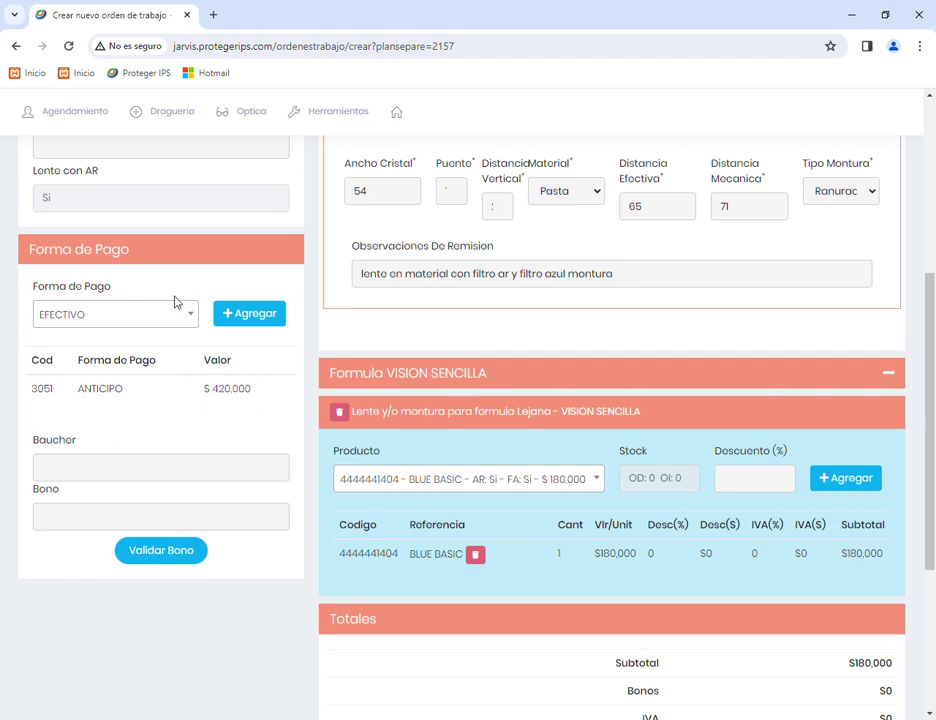
left_click(135, 315)
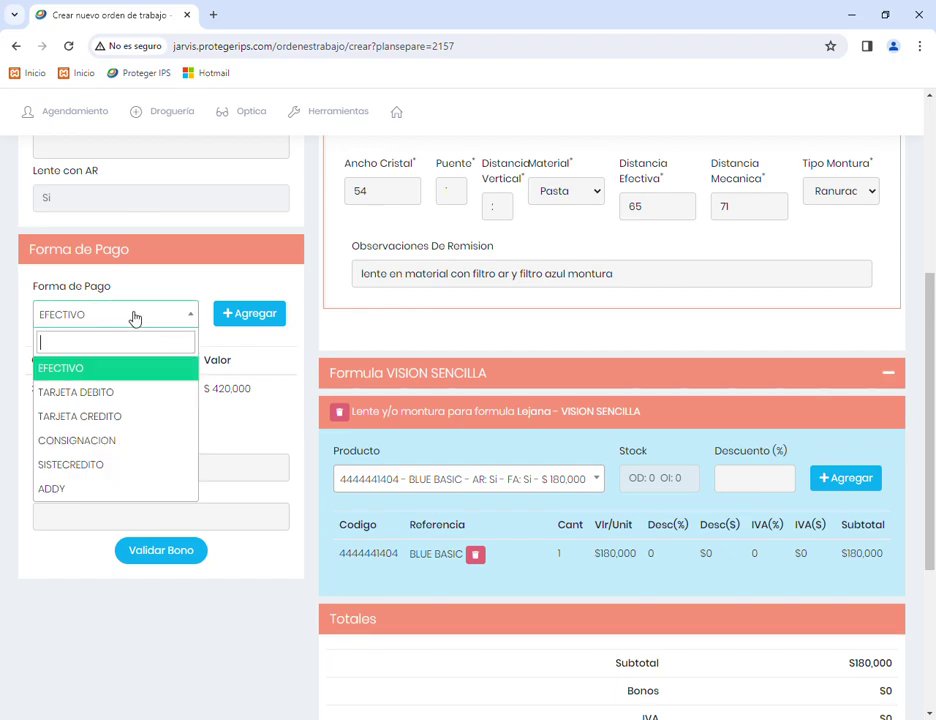
left_click(208, 396)
scroll(490, 380, "up", 3)
scroll(424, 389, "down", 5)
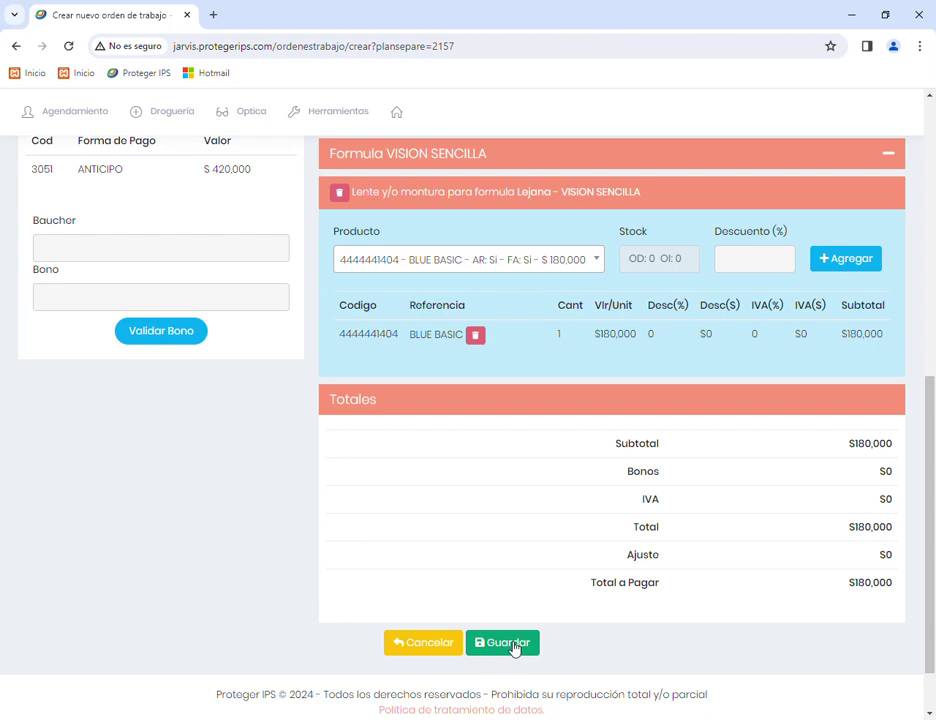
left_click(514, 645)
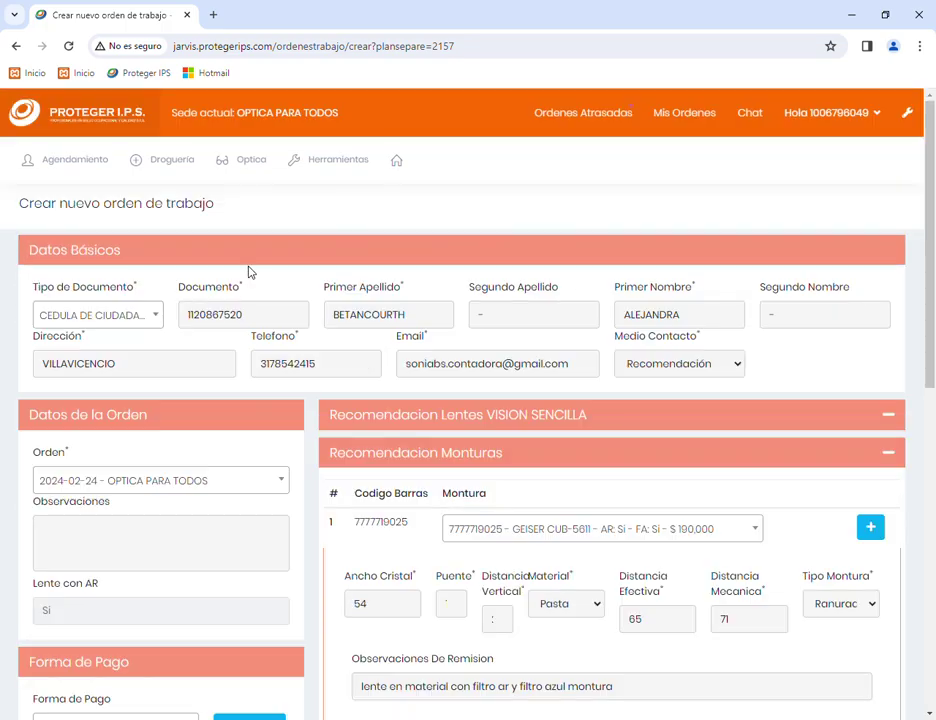